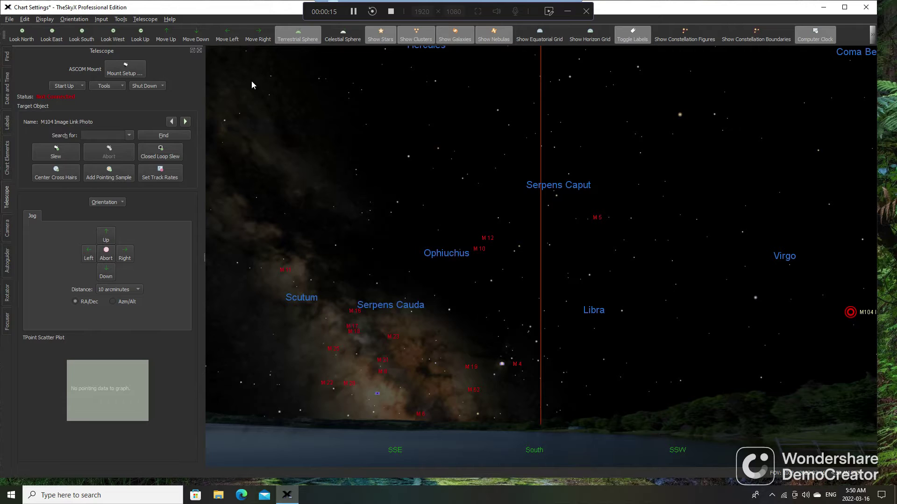
Step: Open Image Link from the Tools menu and set its search radius to 3 fields of view
click(120, 19)
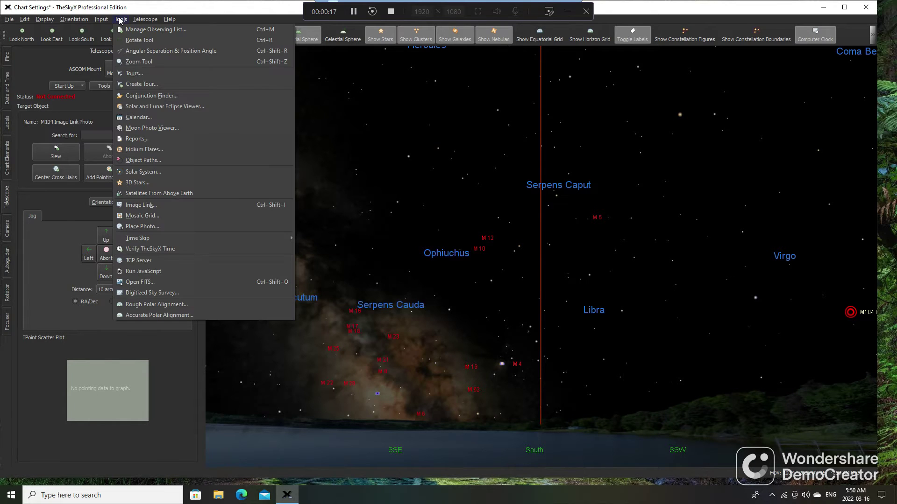
click(138, 206)
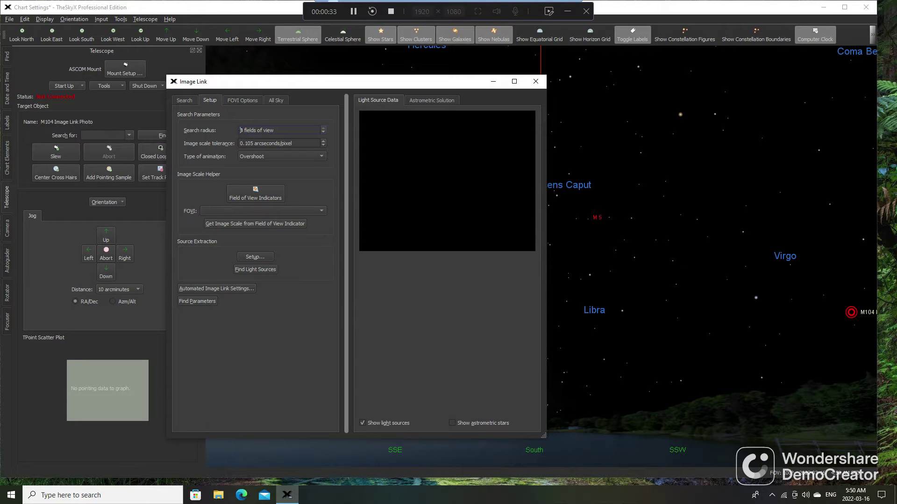
scroll(256, 130, down, 5)
Step: Load PlateSolve.fit from SkyX Images and solve it at RA 12h 42m 54.97s, Dec −11°22′13.0″
click(186, 101)
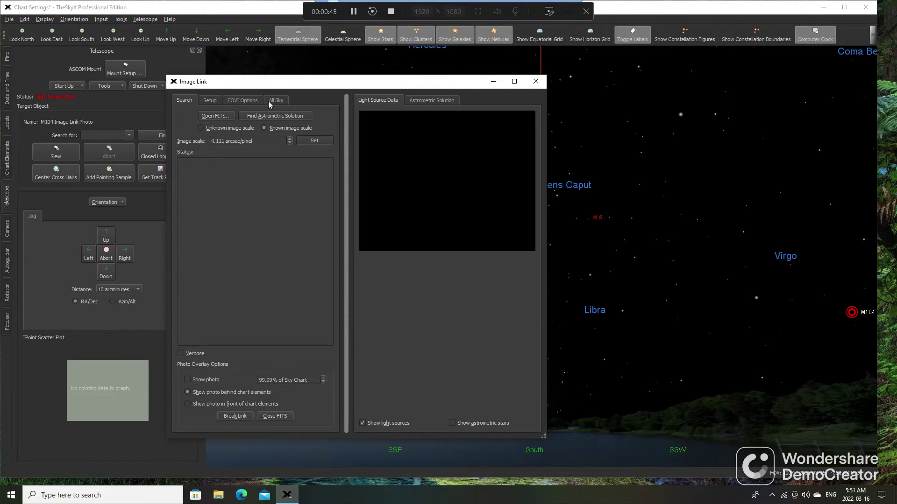
click(217, 117)
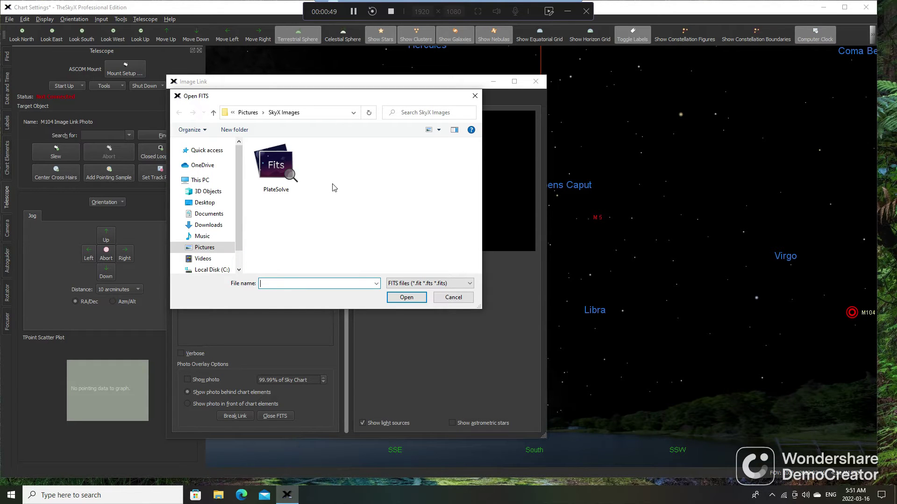
double_click(273, 165)
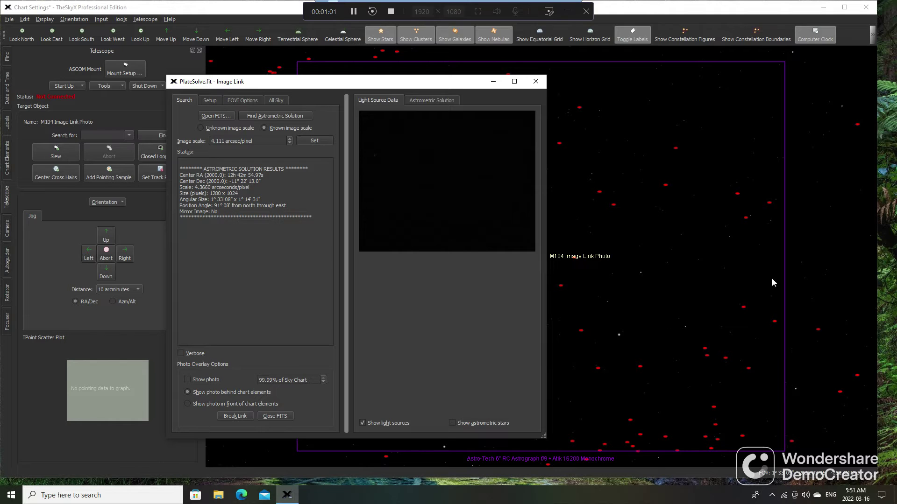
Step: Run an All Sky Search placing PlateSolve.fit in Virgo at 4.3670 arcsec/pixel
click(277, 100)
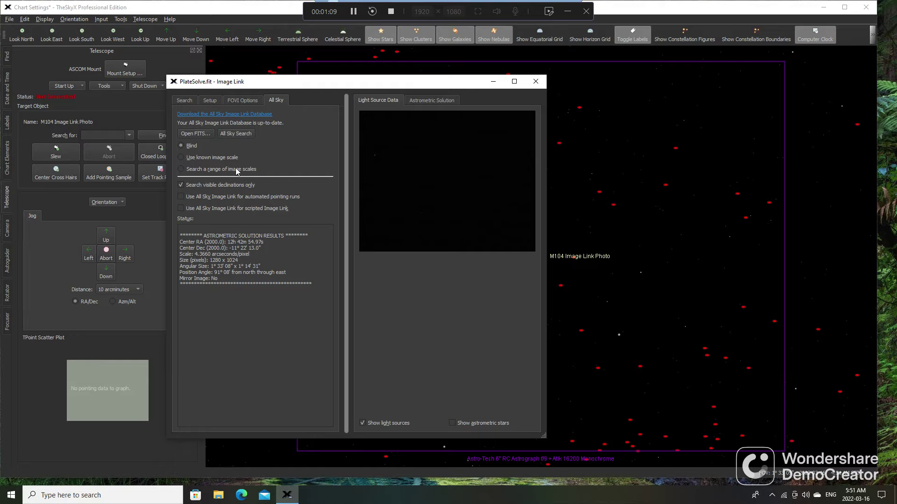
click(240, 133)
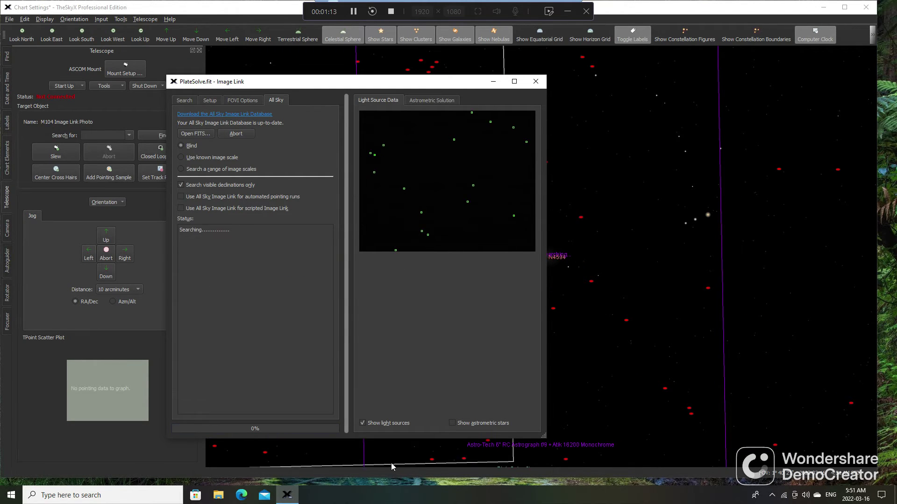
Step: Close Image Link, zoom the chart around the M104 photo, and list the telescope Start Up options
click(538, 82)
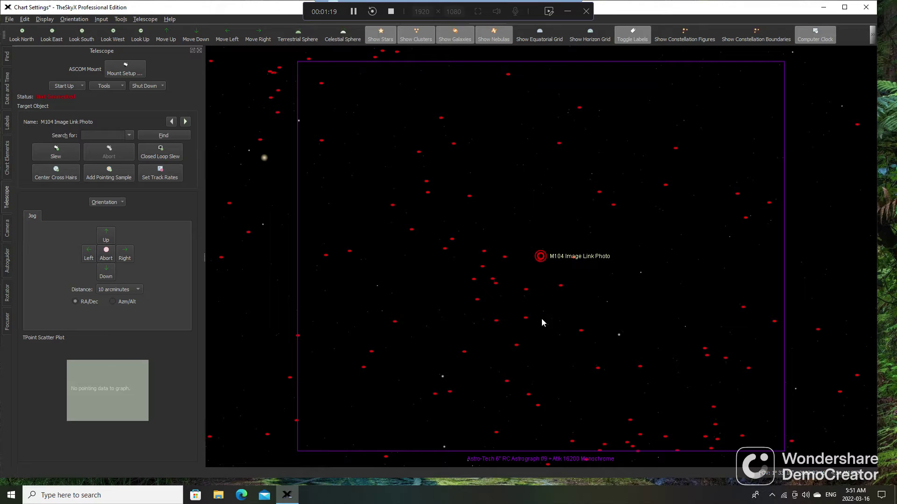
scroll(558, 317, down, 2)
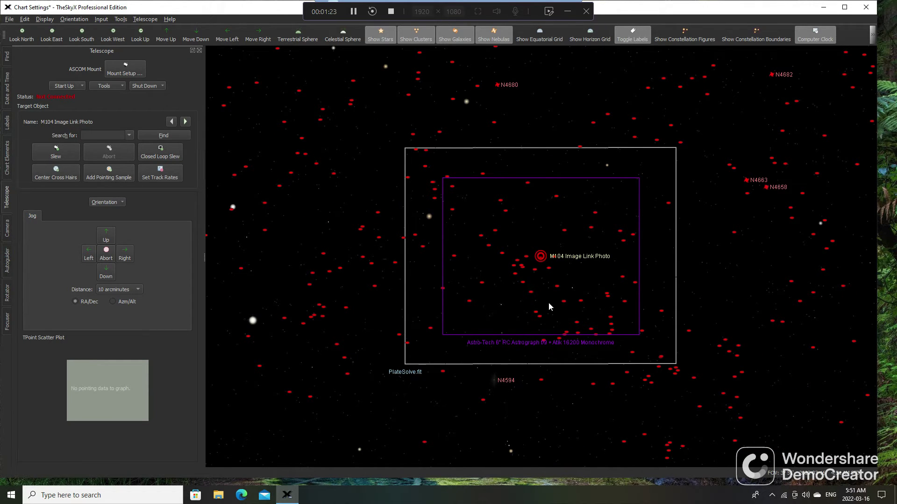
scroll(549, 303, up, 1)
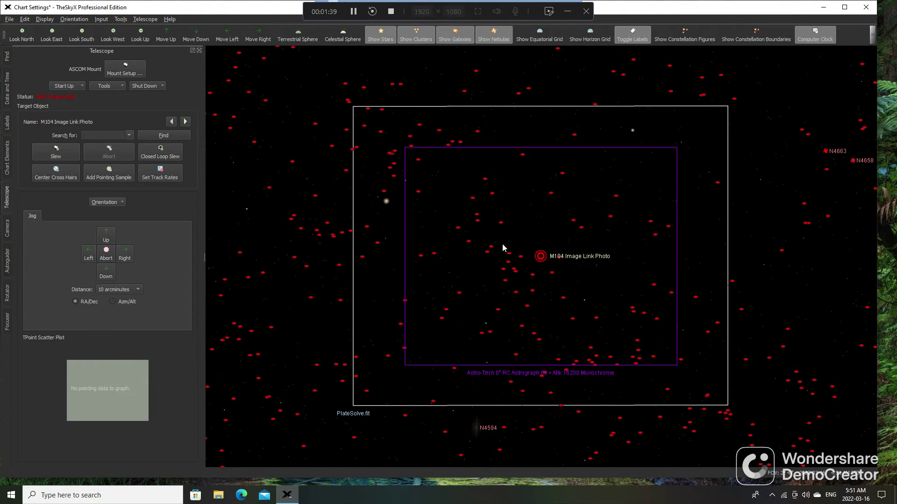
click(70, 86)
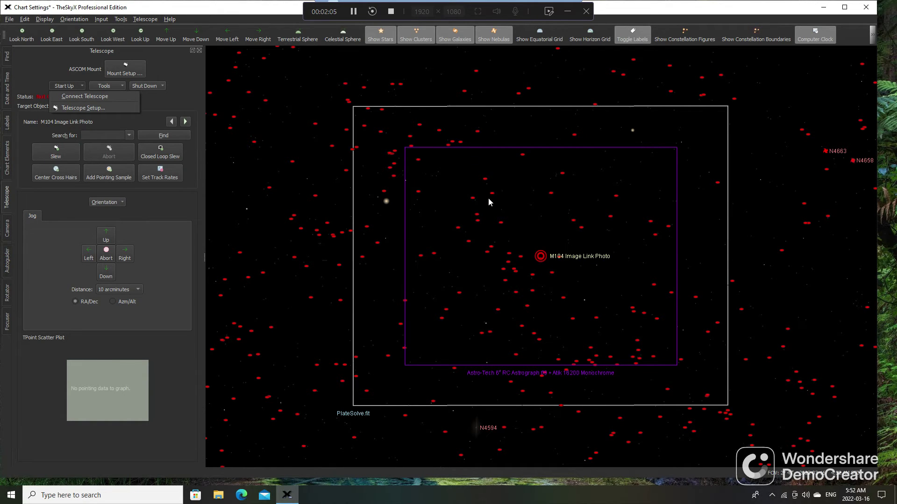
Step: Dismiss the Start Up options and open menu, then zoom out to show N4680 and N4594
click(102, 20)
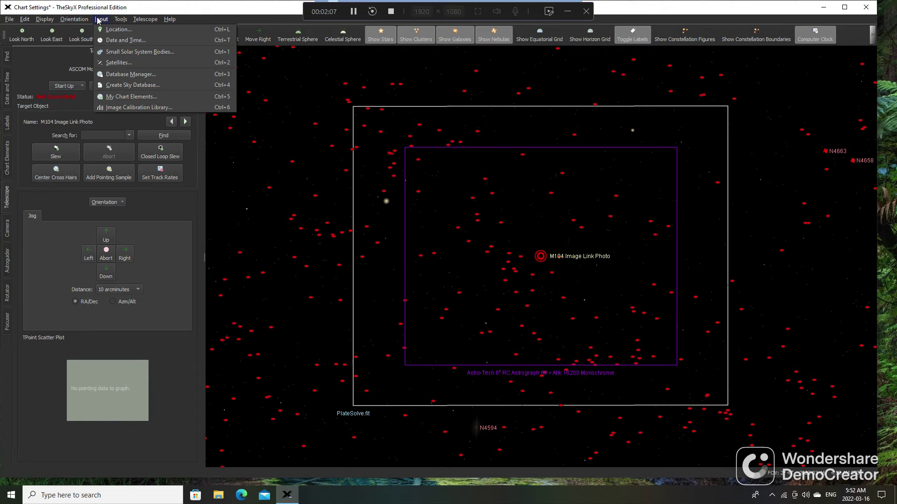
click(201, 14)
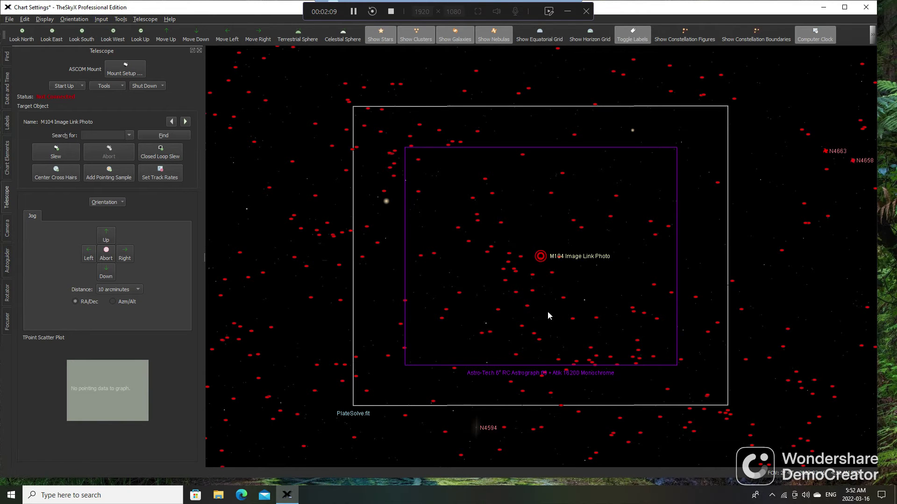
scroll(552, 326, down, 1)
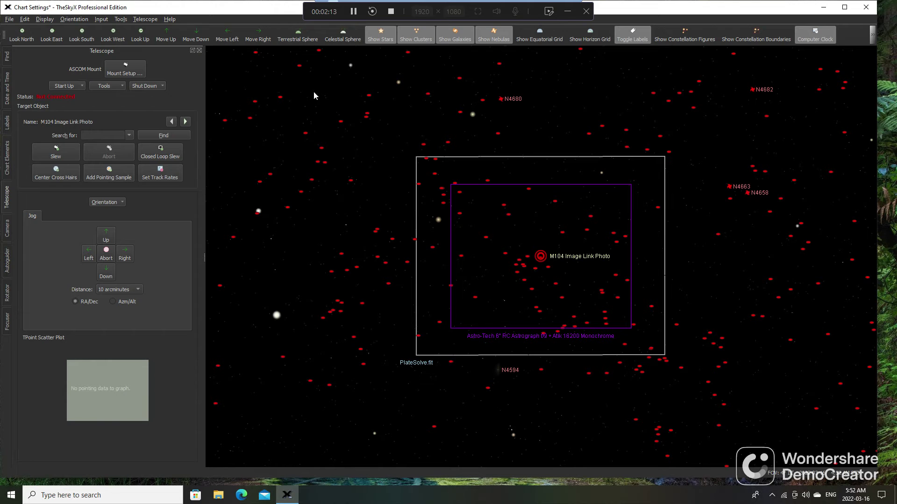
Step: Reopen Image Link and load NGC660-001L.fit from Documents > Targets and framing
click(121, 19)
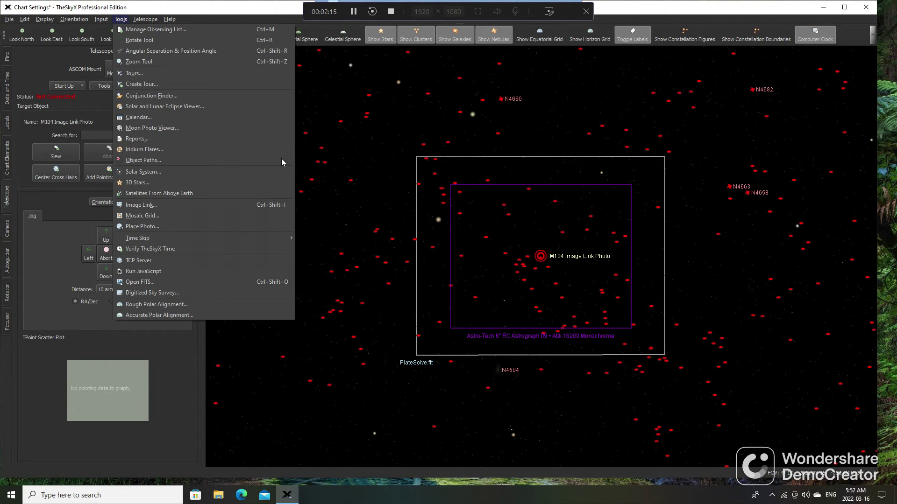
click(140, 204)
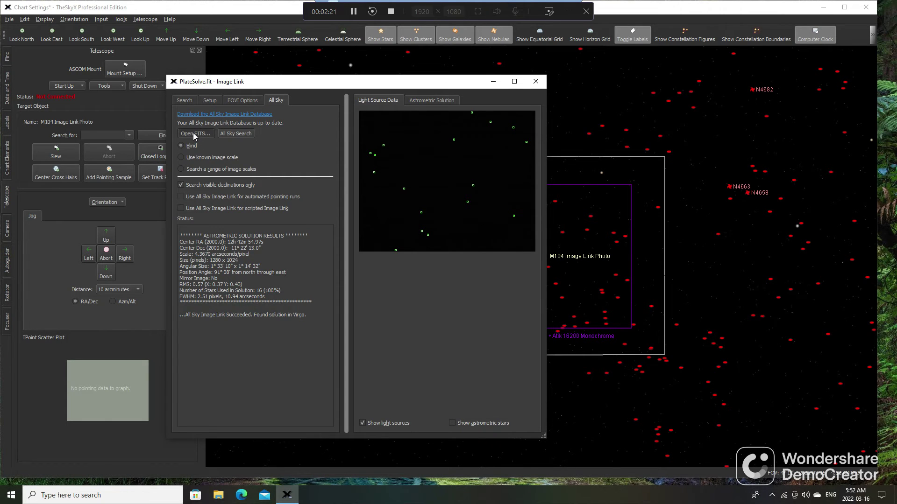
click(193, 134)
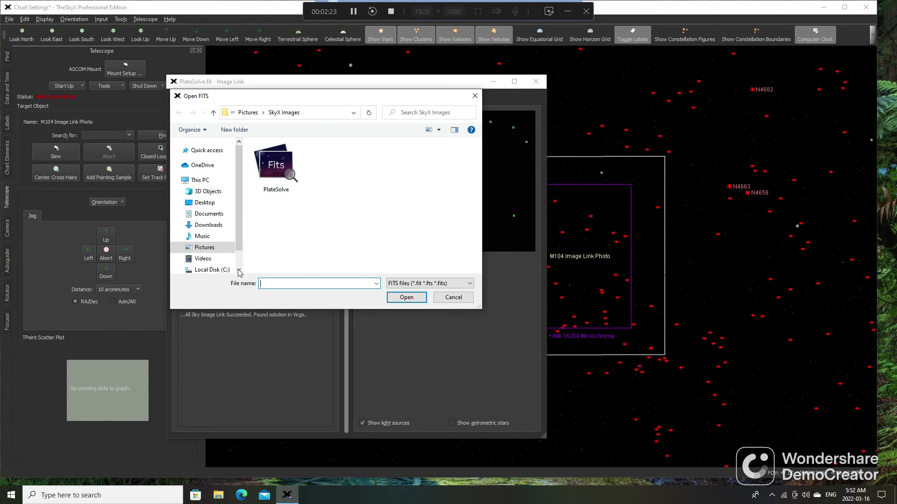
click(219, 213)
scroll(360, 216, down, 3)
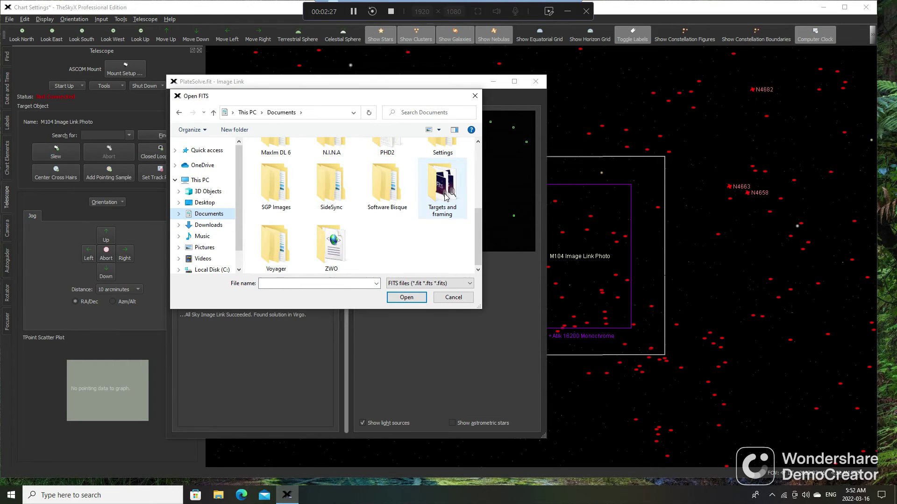
click(446, 195)
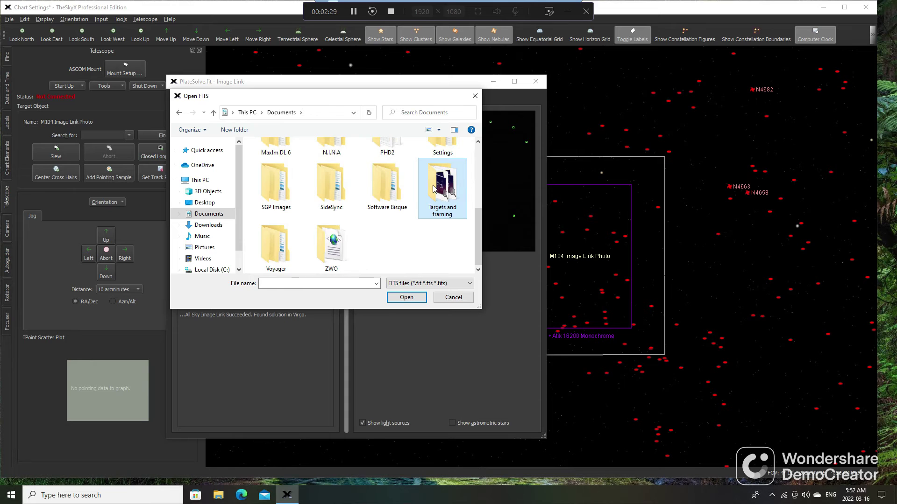
double_click(433, 189)
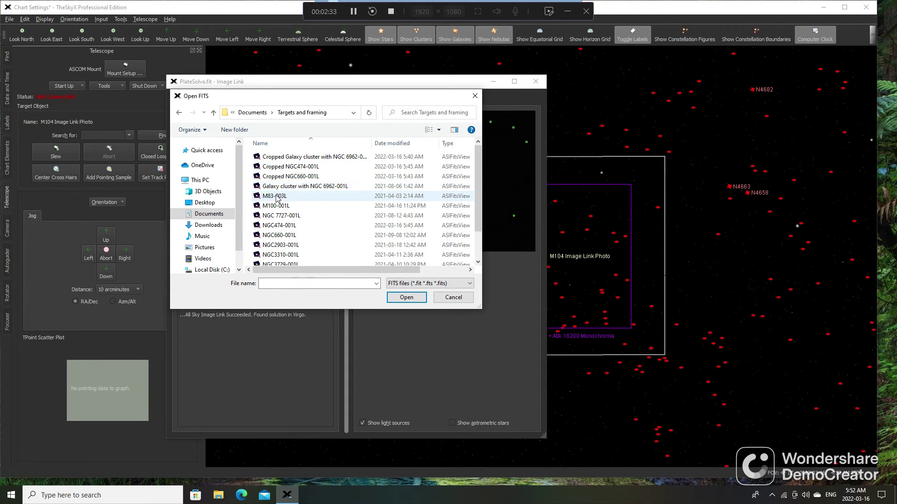
double_click(279, 235)
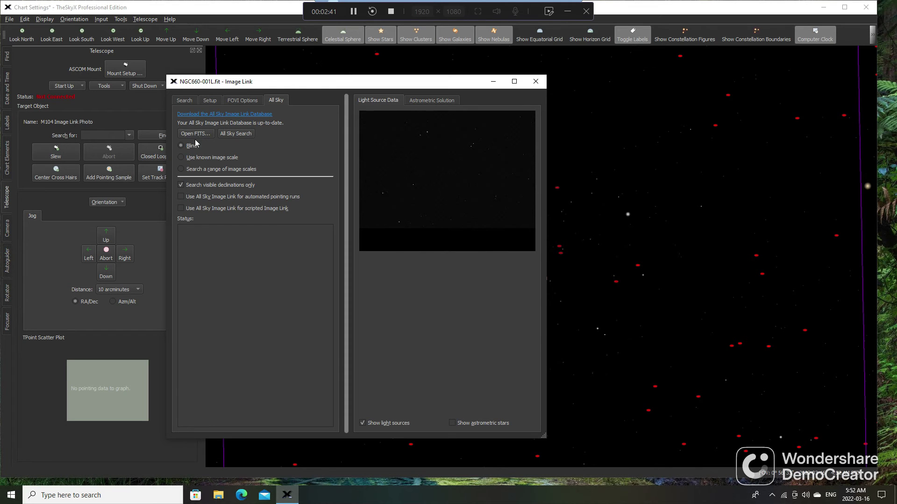
Step: Blind-solve NGC660-001L.fit, placing it in Pisces at RA 01h 43m 00.08s, Dec +13°39′13.3″
click(236, 133)
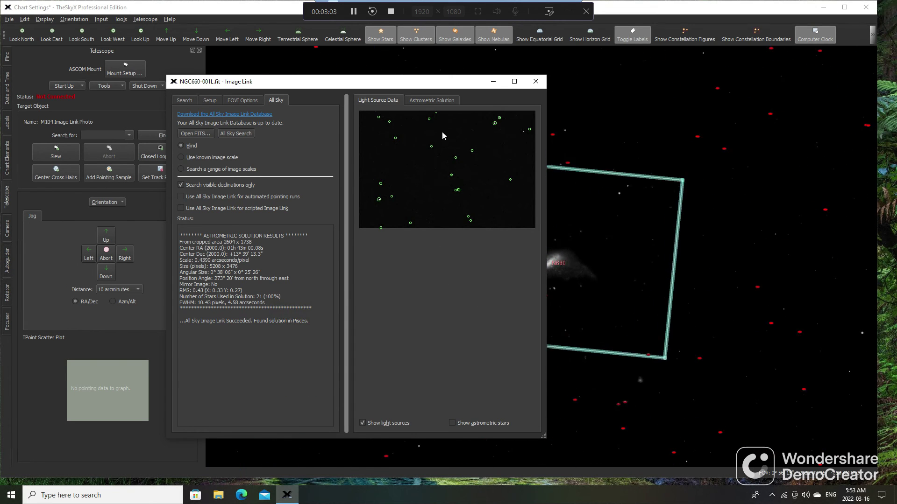
Step: Close Image Link and make the NGC660 Image Link Photo the telescope's target
click(536, 81)
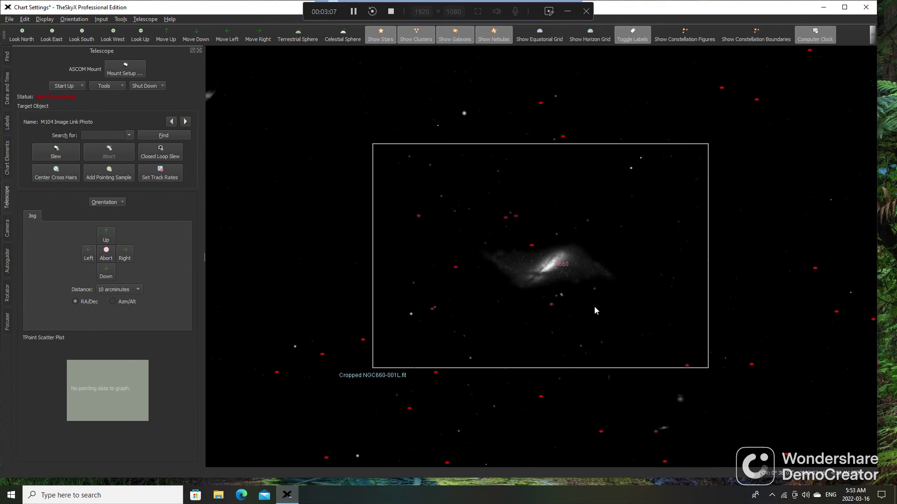
scroll(594, 306, down, 2)
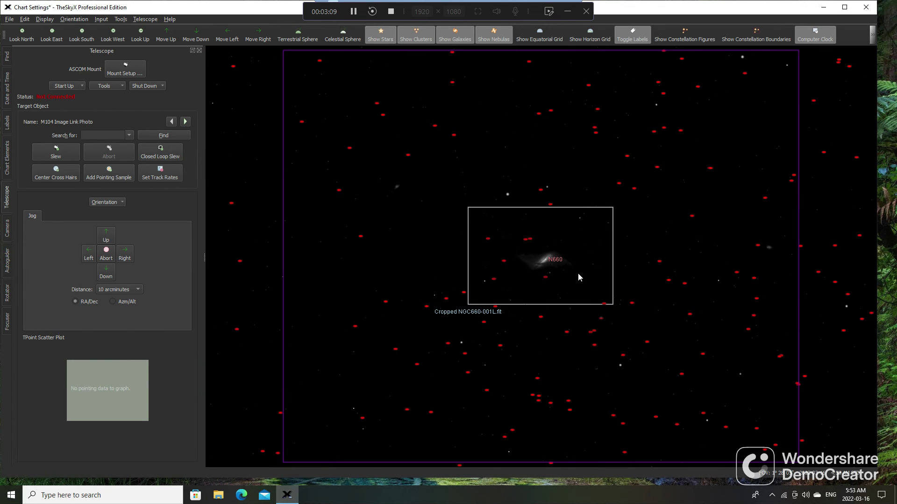
scroll(554, 253, up, 3)
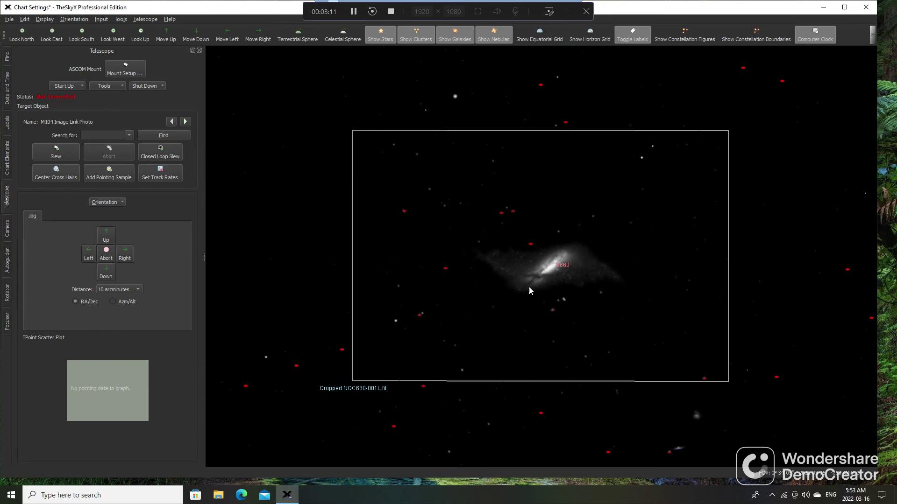
click(529, 289)
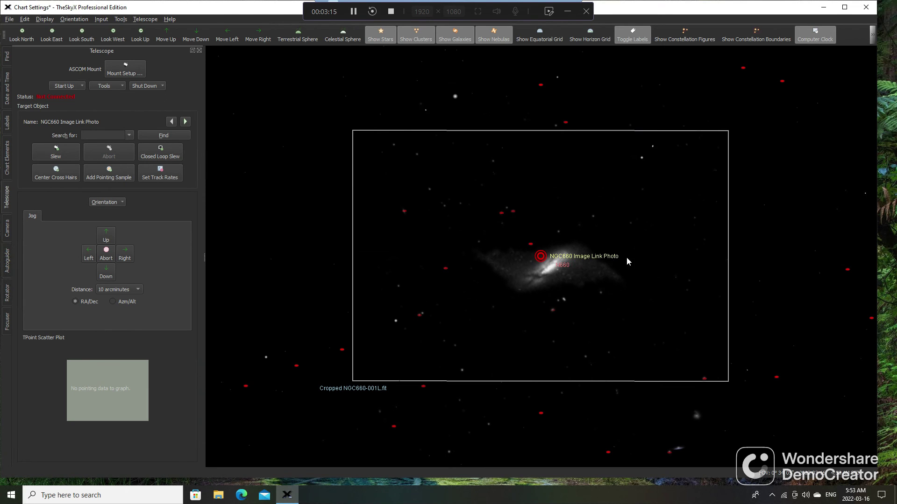
right_click(541, 259)
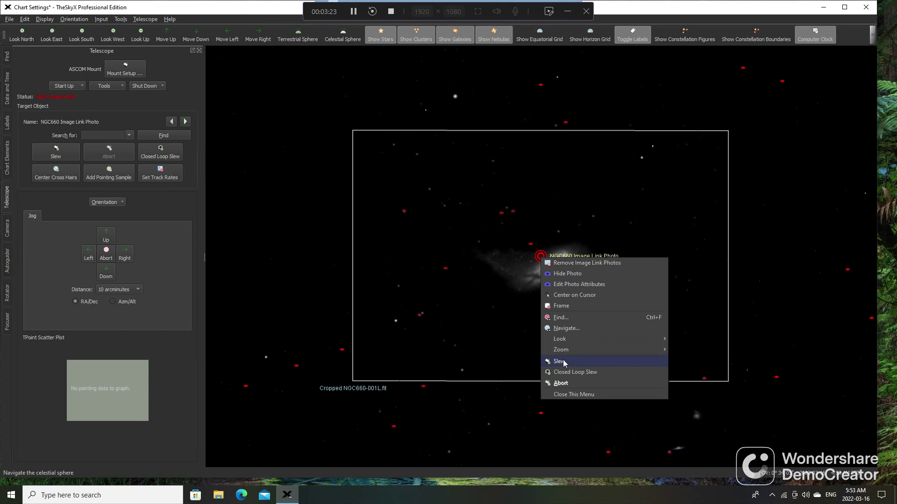
click(769, 264)
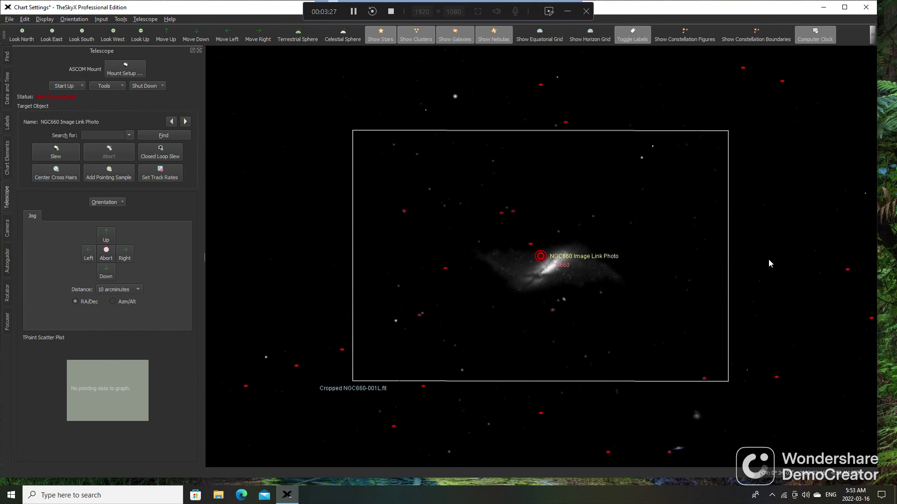
scroll(649, 243, down, 3)
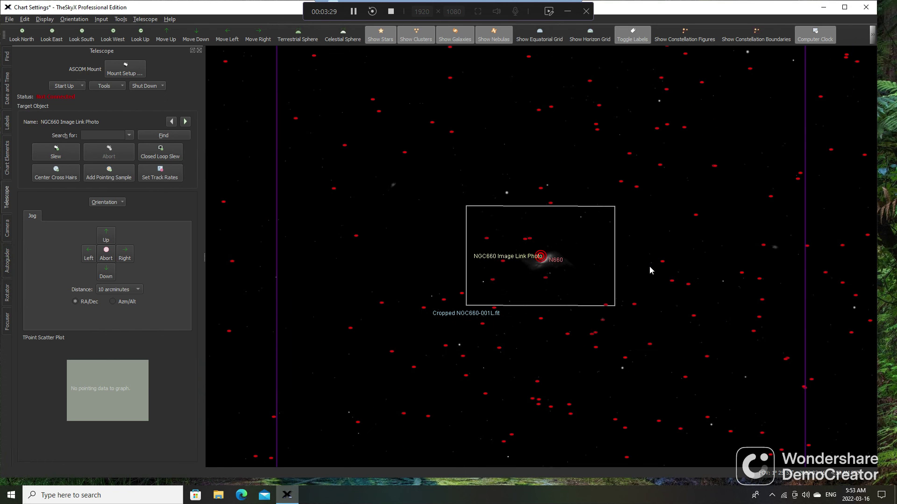
scroll(640, 259, down, 2)
scroll(626, 253, down, 1)
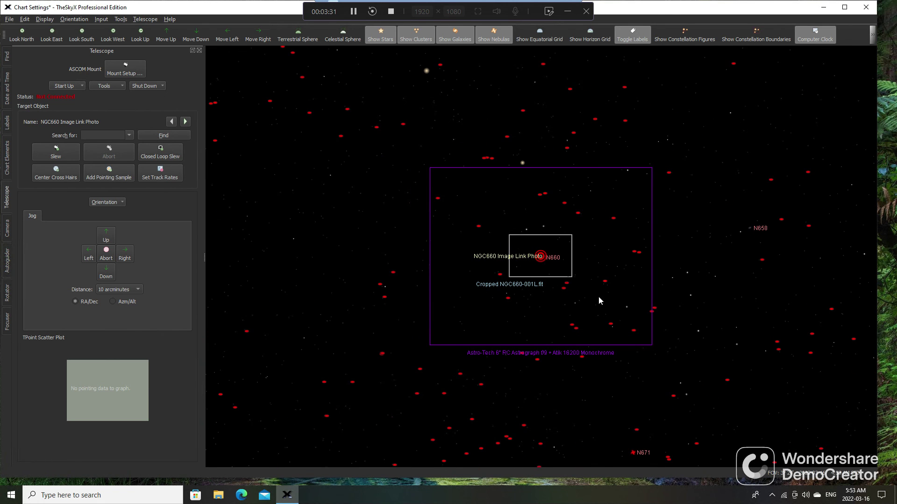
scroll(598, 299, down, 1)
scroll(486, 276, up, 1)
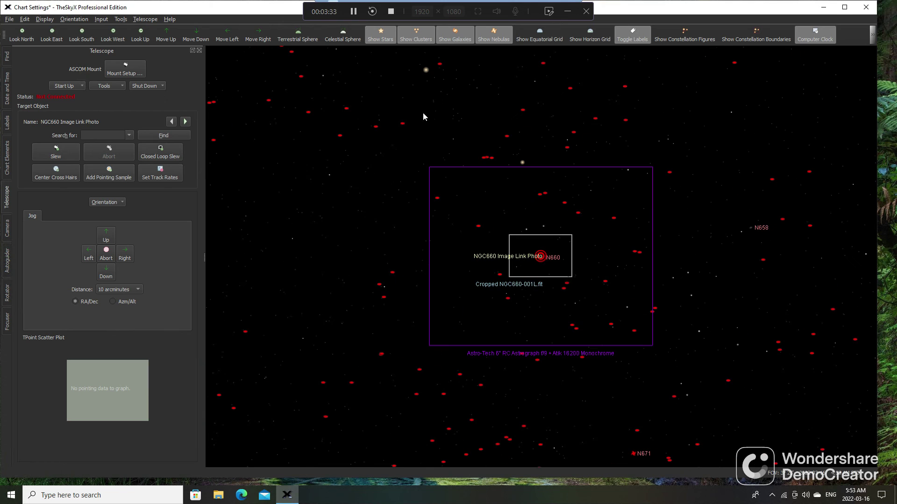